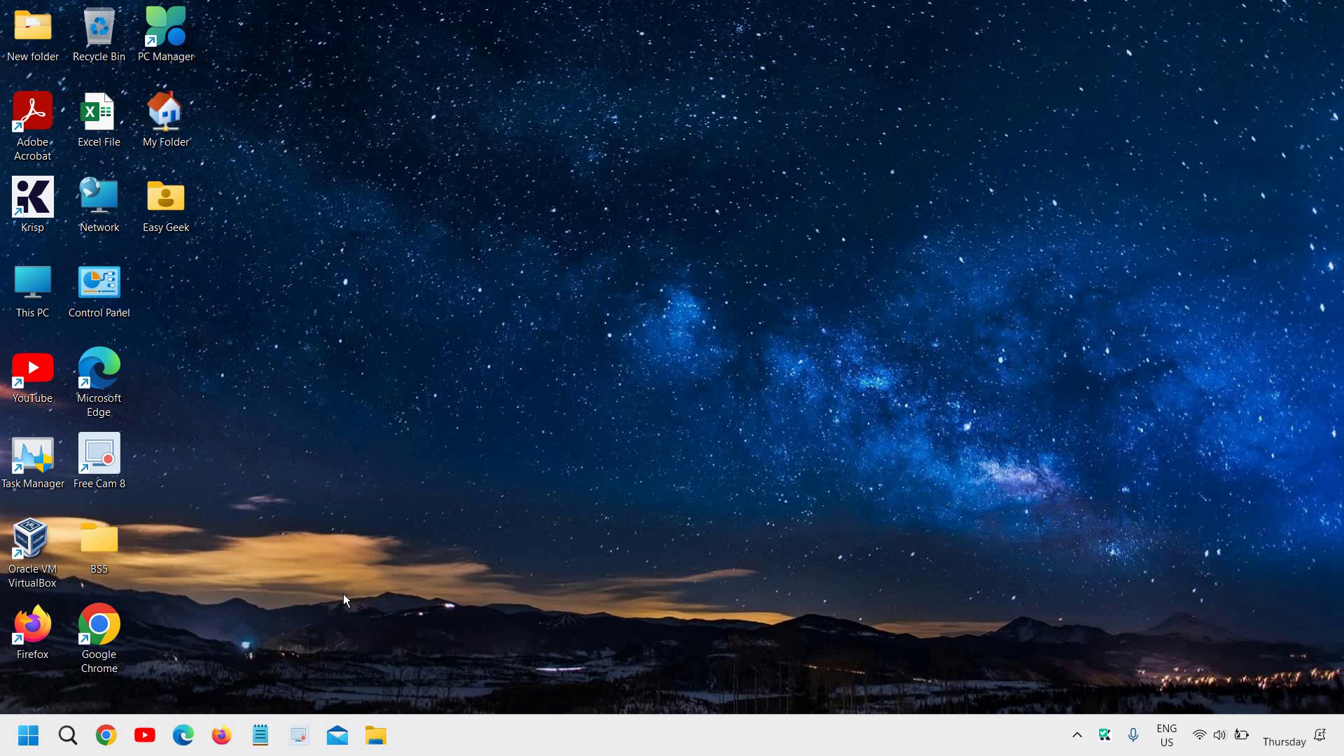
# Open Windows search to look up "recovery".
pyautogui.click(67, 735)
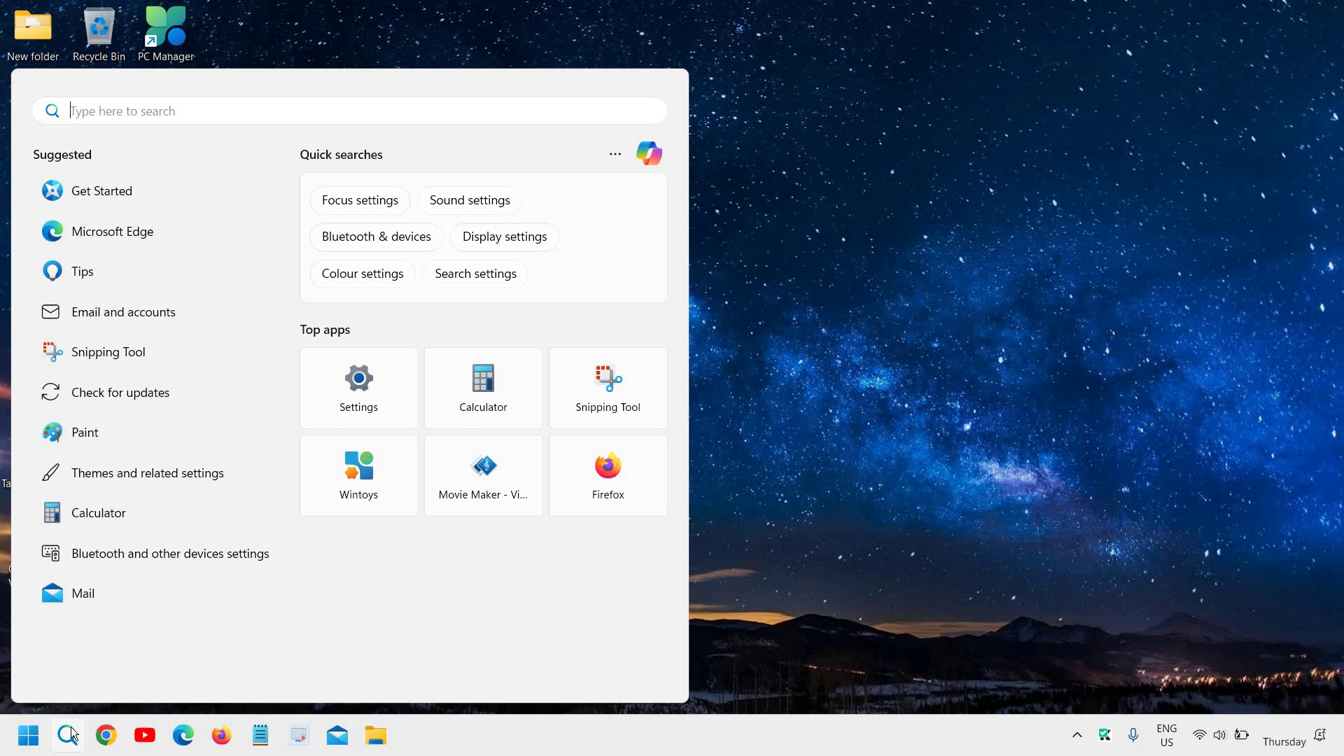
pyautogui.write('recovery')
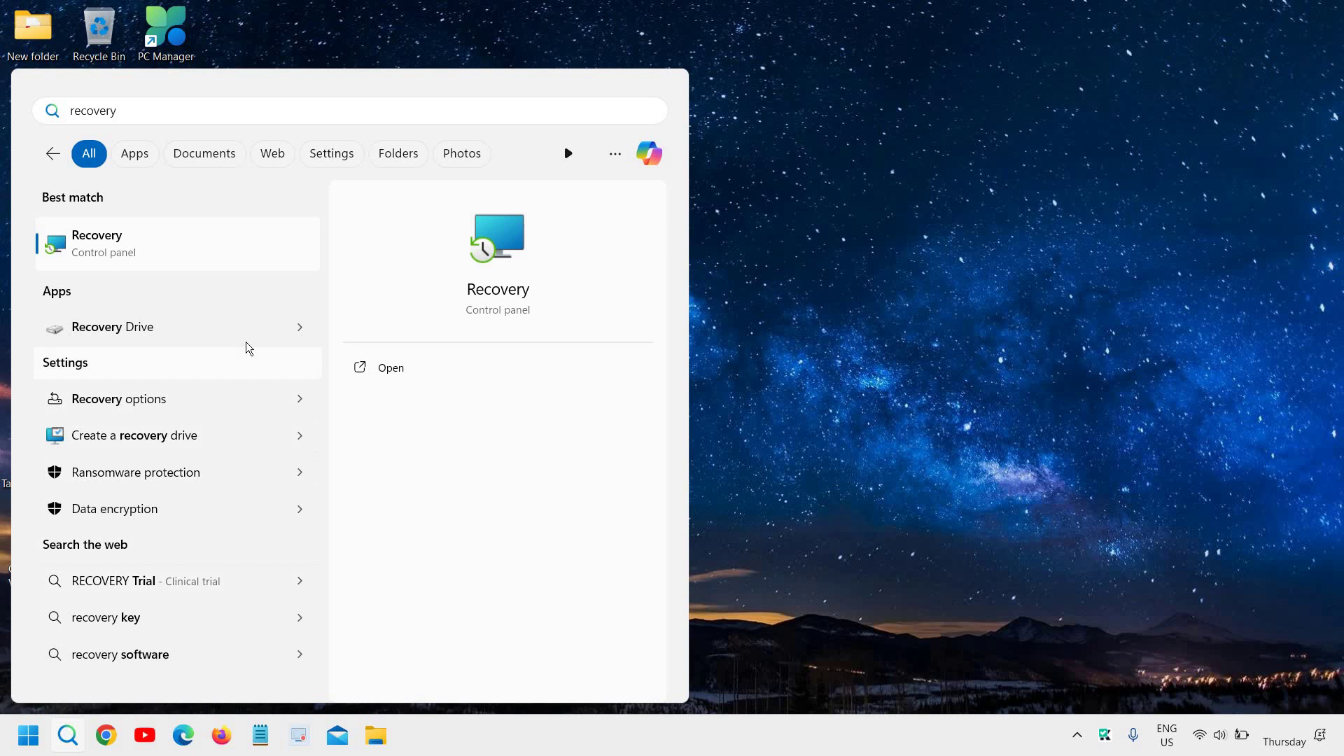
# Open the Recovery Control Panel best-match result.
pyautogui.click(169, 249)
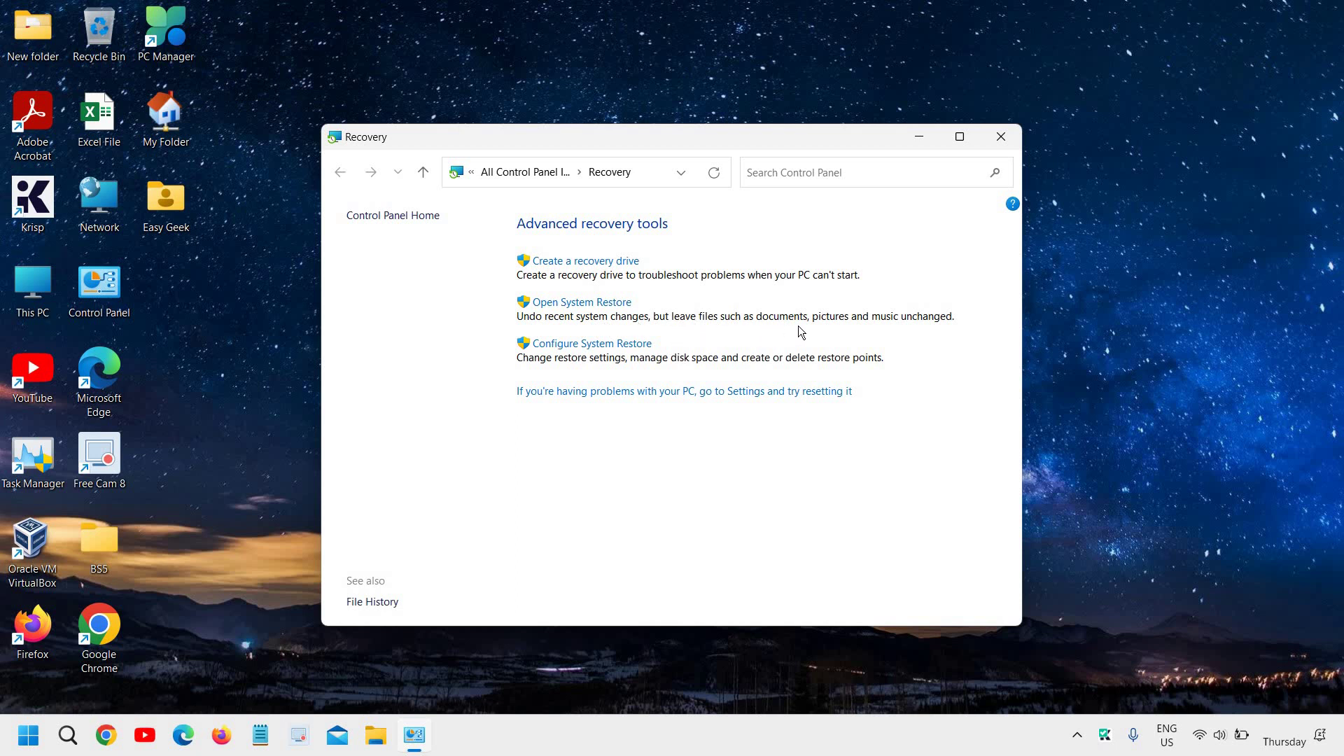
# Launch System Restore from the Recovery page's Open System Restore link.
pyautogui.click(616, 305)
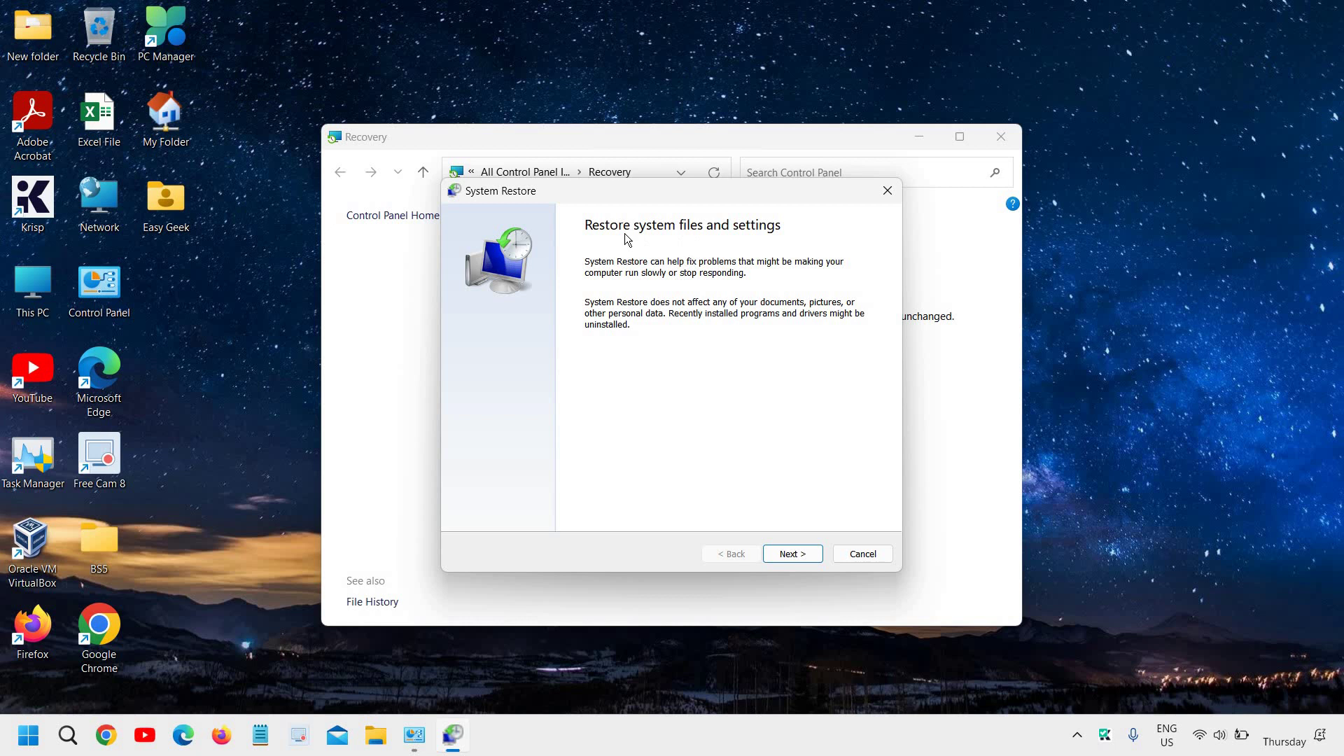
# Advance to the restore point list and select the Tuesday 29 Windows Update point.
pyautogui.click(793, 554)
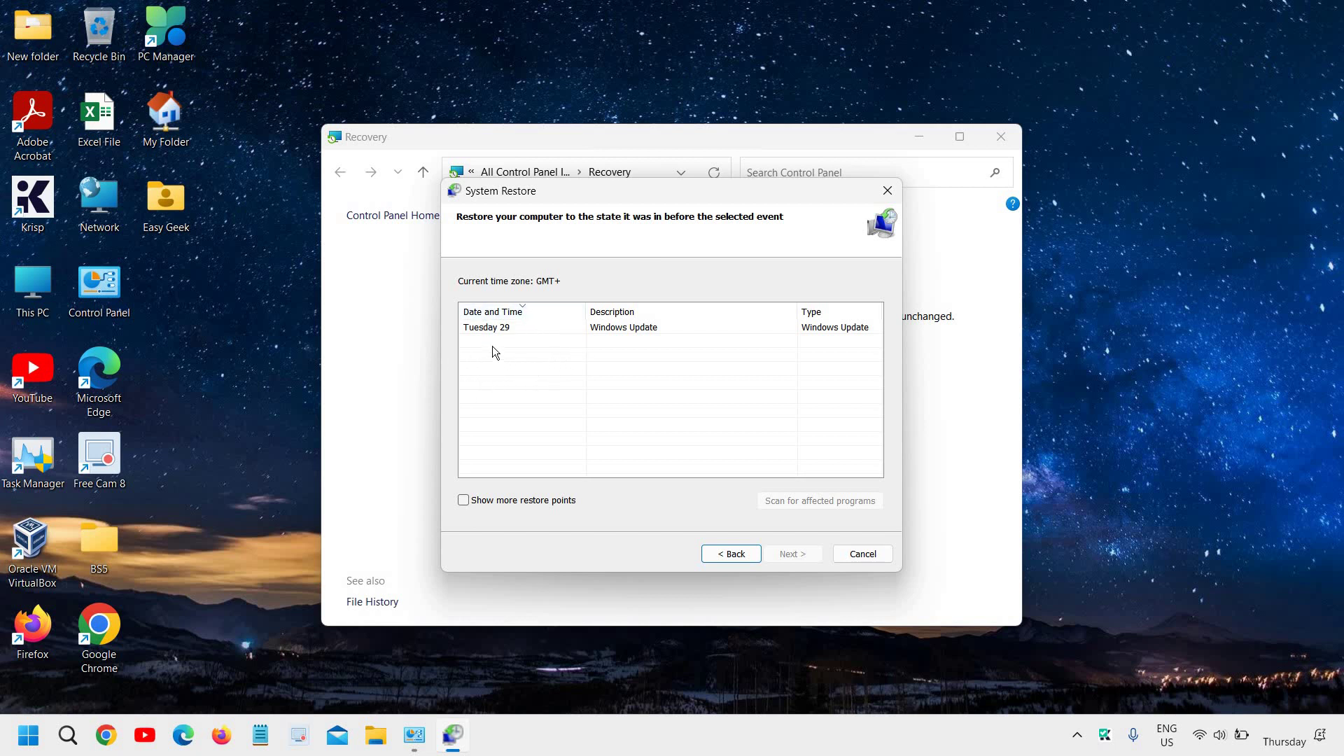
pyautogui.click(497, 329)
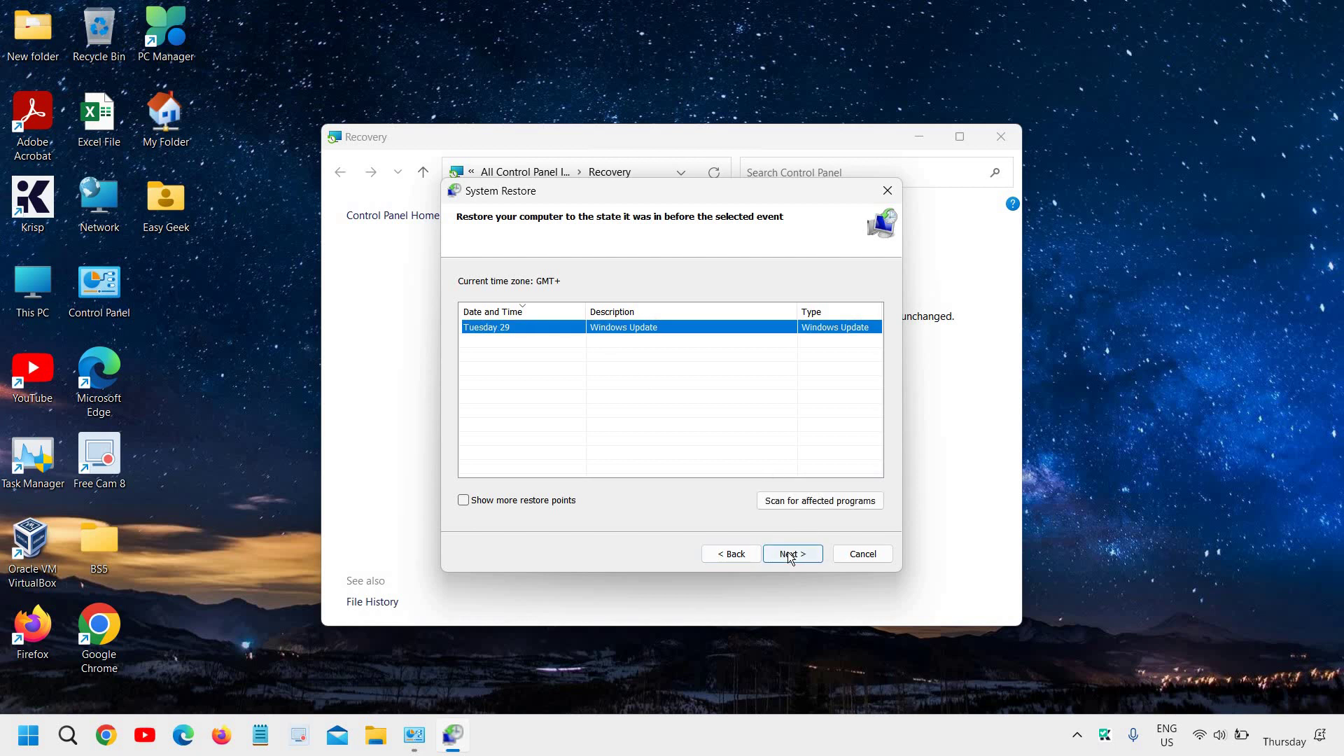
# Proceed to confirming the Tuesday 29 restore point for the Windows (C:) drive.
pyautogui.click(791, 557)
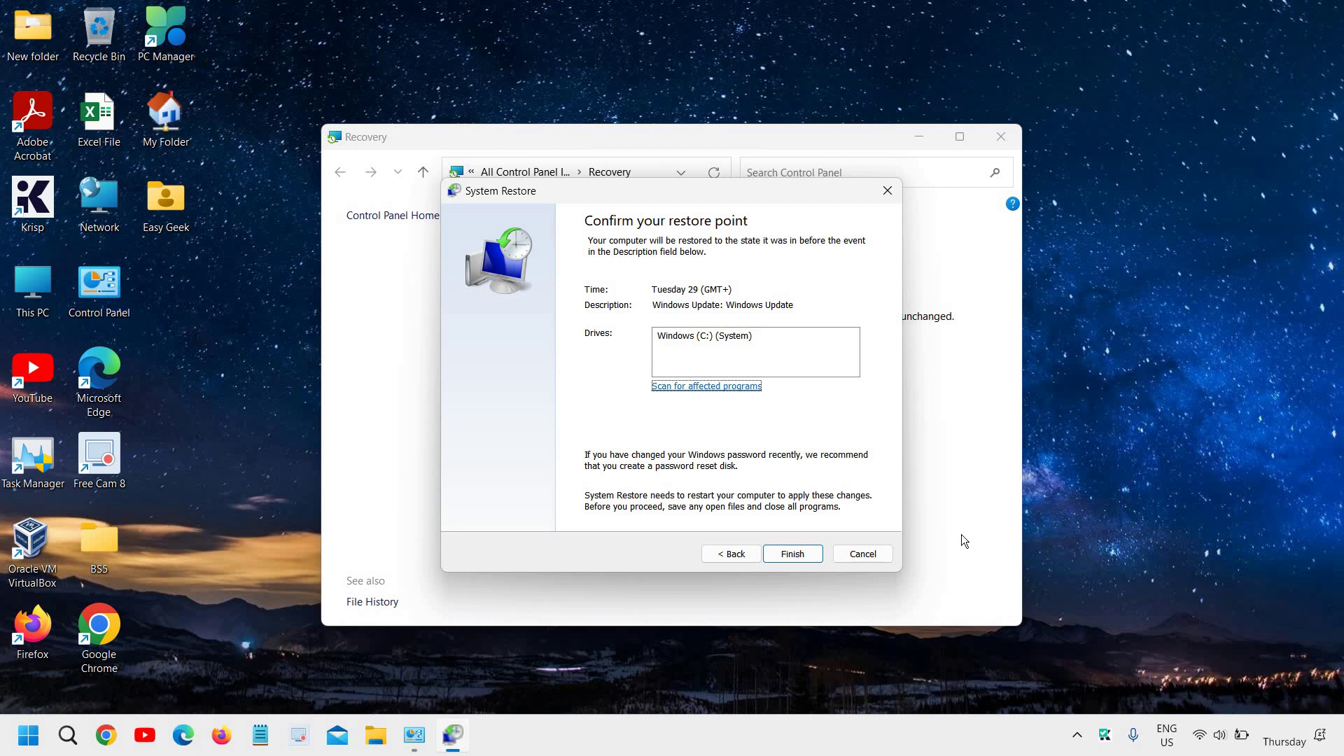
# Cancel the System Restore wizard and close the Recovery window.
pyautogui.click(871, 553)
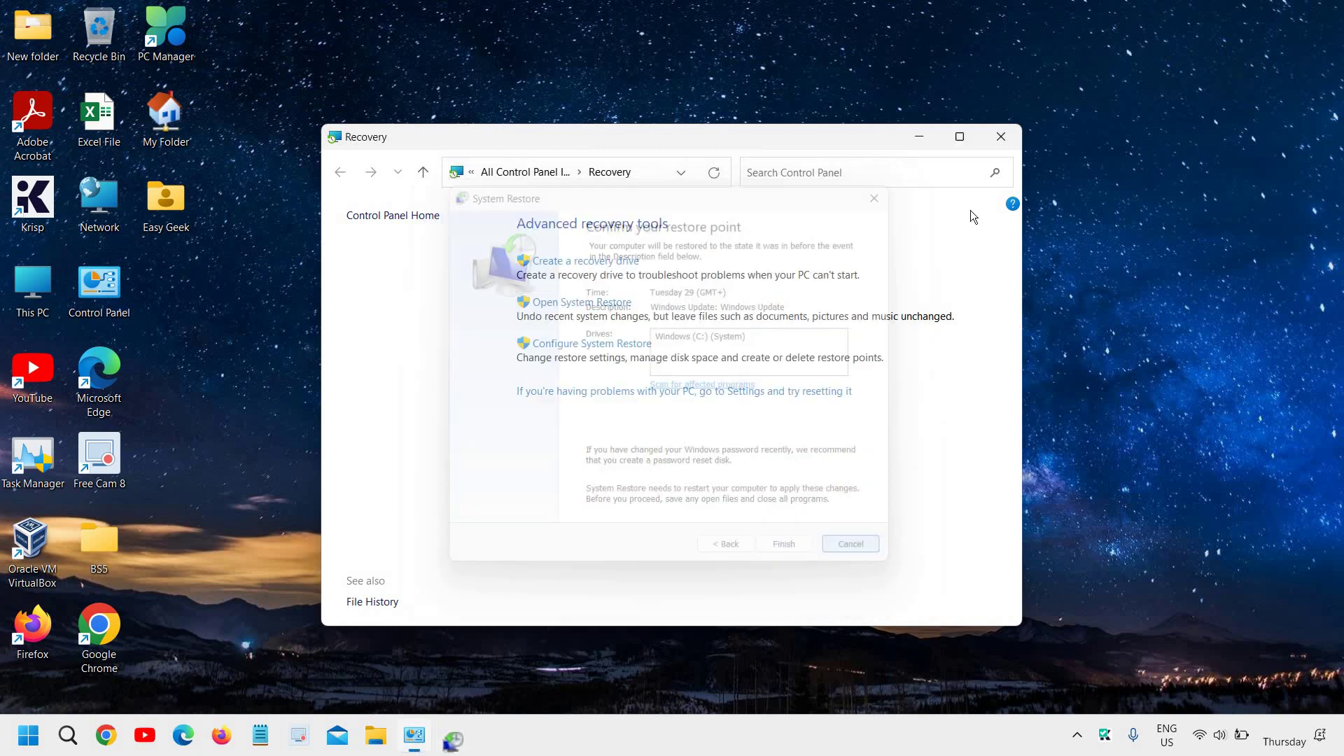
pyautogui.click(1000, 137)
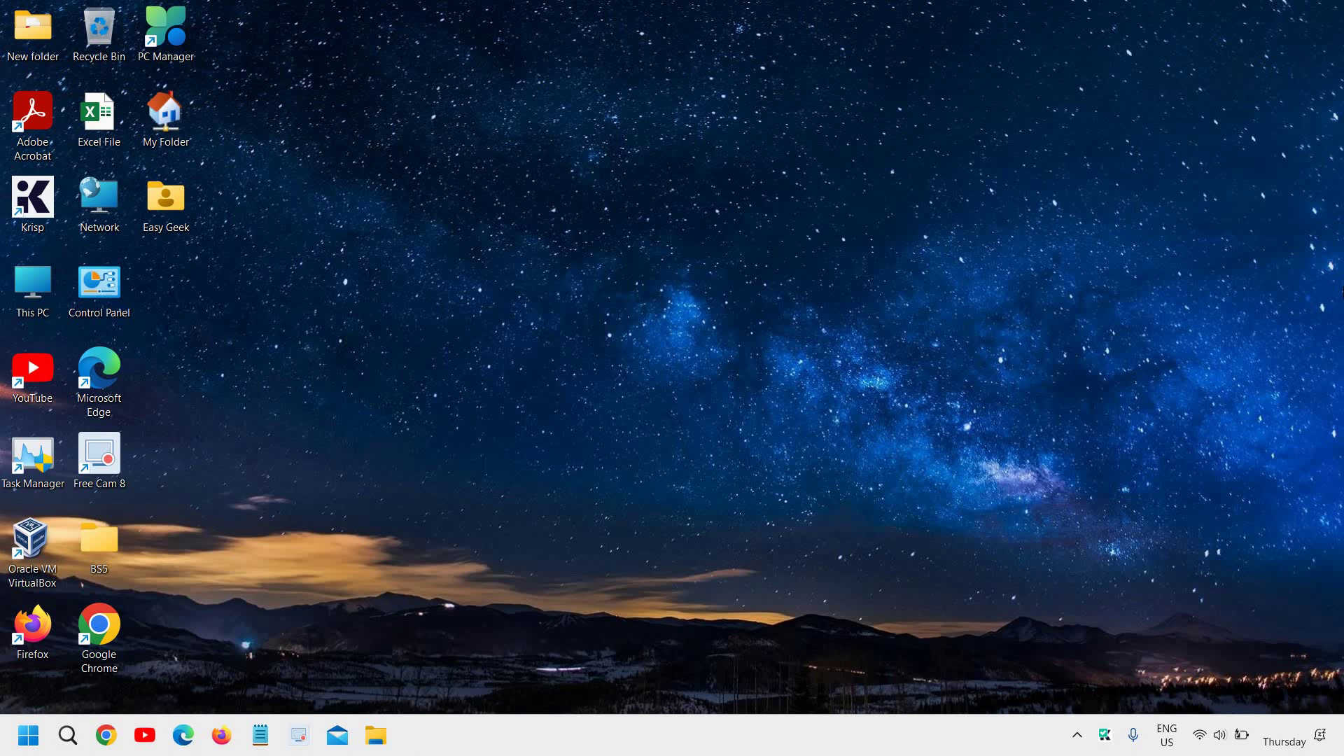